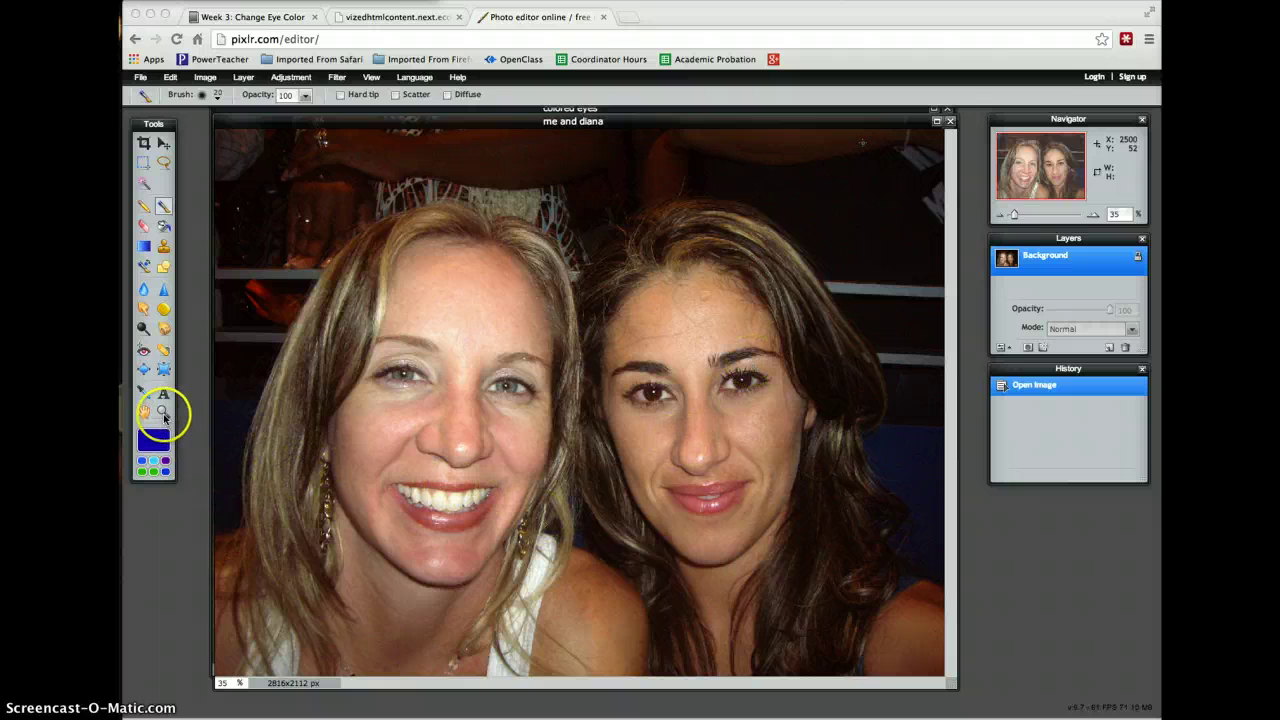
Step: Undo the stray blue brush dot accidentally painted on the cheek
{"action": "left_click", "coordinate": [163, 412]}
{"action": "left_click", "coordinate": [391, 421]}
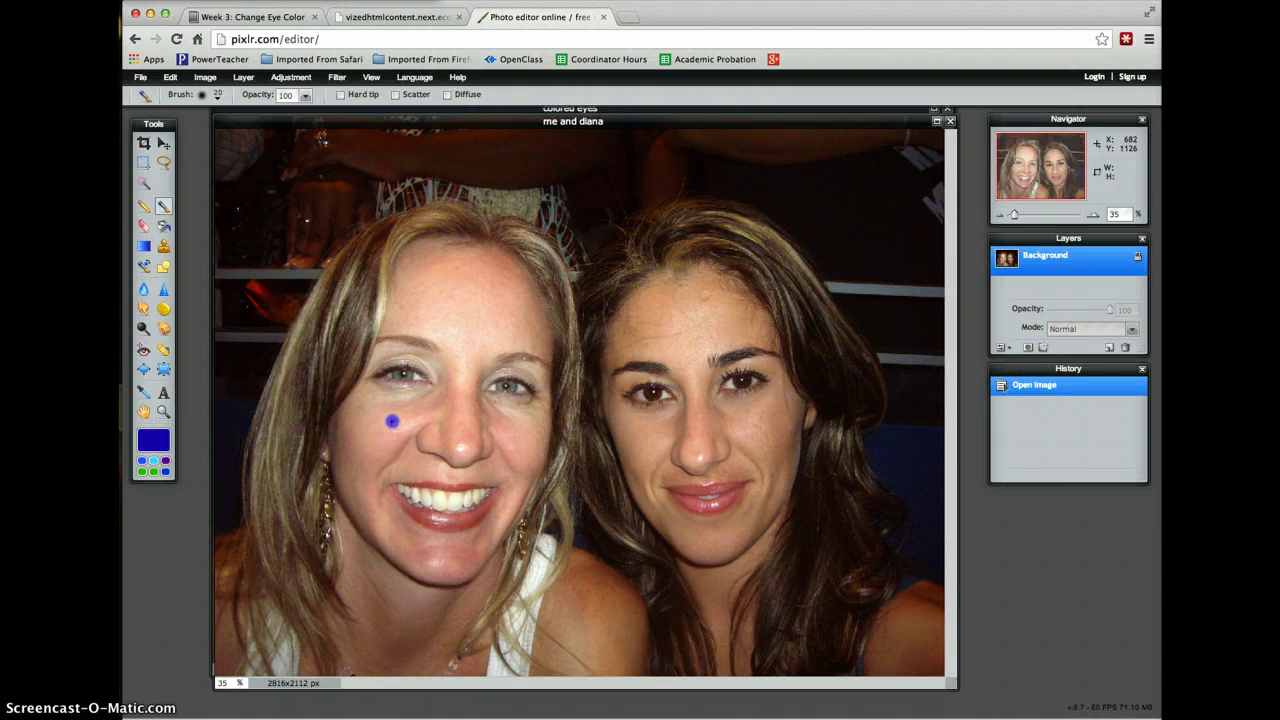
{"action": "left_click", "coordinate": [170, 77]}
{"action": "left_click", "coordinate": [172, 108]}
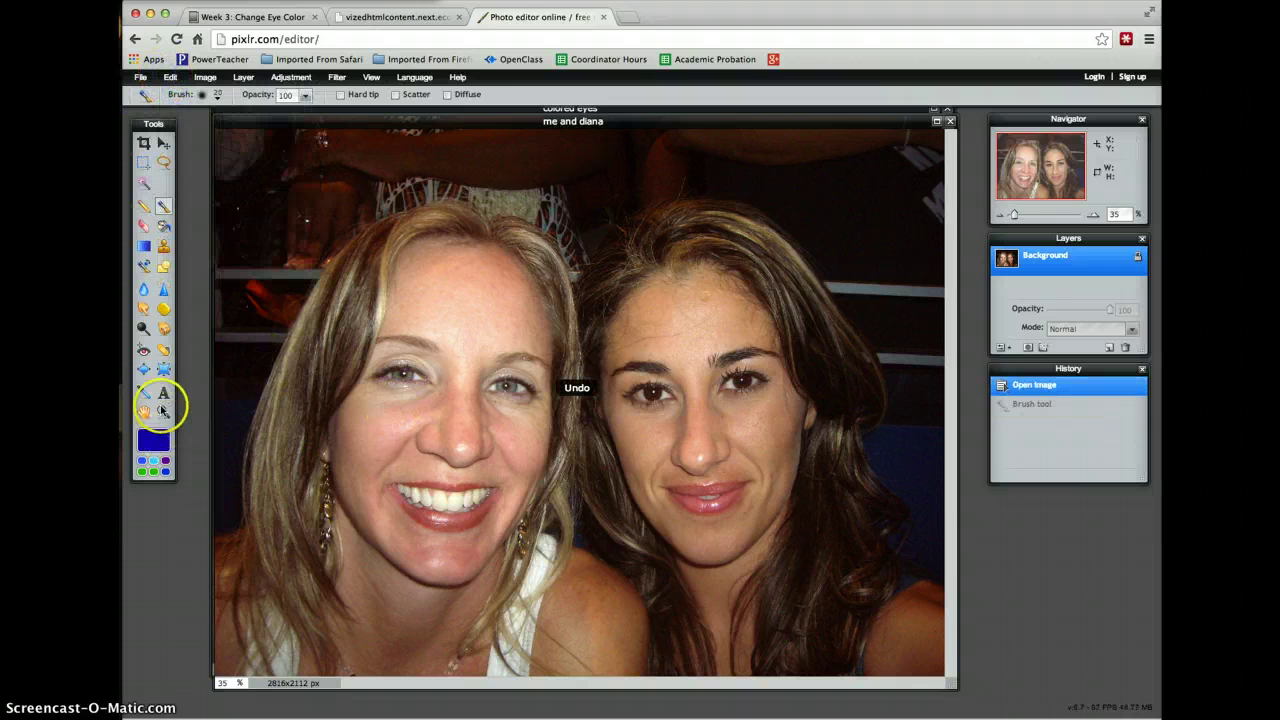
Step: Zoom in to about 140% on the left woman's eyes and pan the view to them
{"action": "left_click", "coordinate": [163, 412]}
{"action": "left_click", "coordinate": [415, 377]}
{"action": "left_click", "coordinate": [412, 377]}
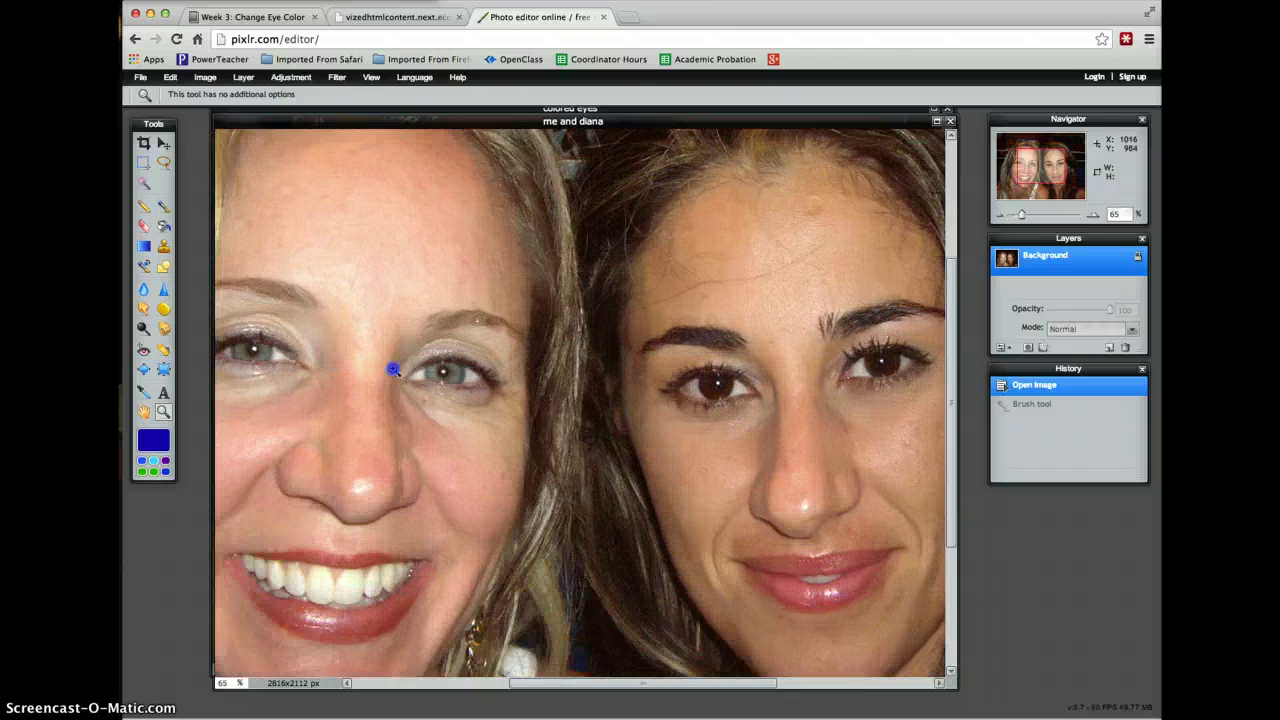
{"action": "left_click", "coordinate": [390, 369]}
{"action": "left_click_drag", "start_coordinate": [634, 686], "coordinate": [543, 686]}
{"action": "left_click", "coordinate": [518, 421]}
{"action": "left_click", "coordinate": [505, 397]}
{"action": "left_click_drag", "start_coordinate": [700, 683], "coordinate": [488, 683]}
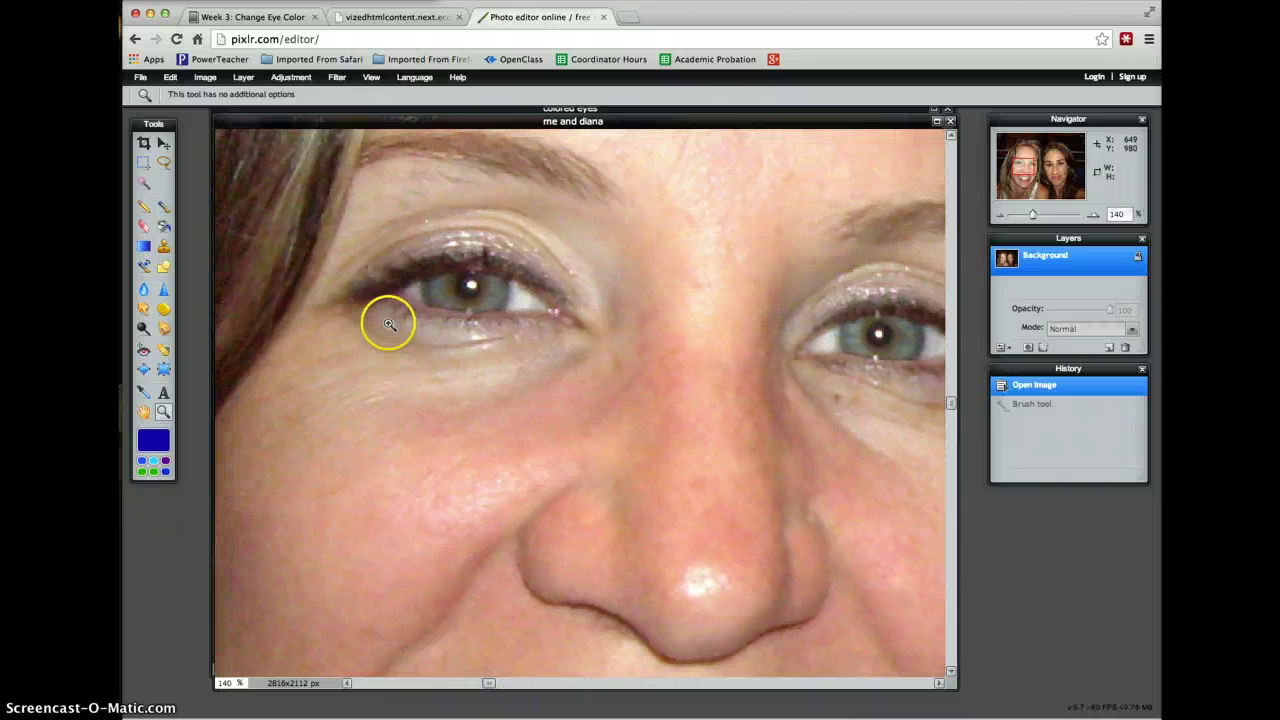
Step: Trace a freehand Lasso outline around the iris of her left-hand eye
{"action": "left_click", "coordinate": [163, 162]}
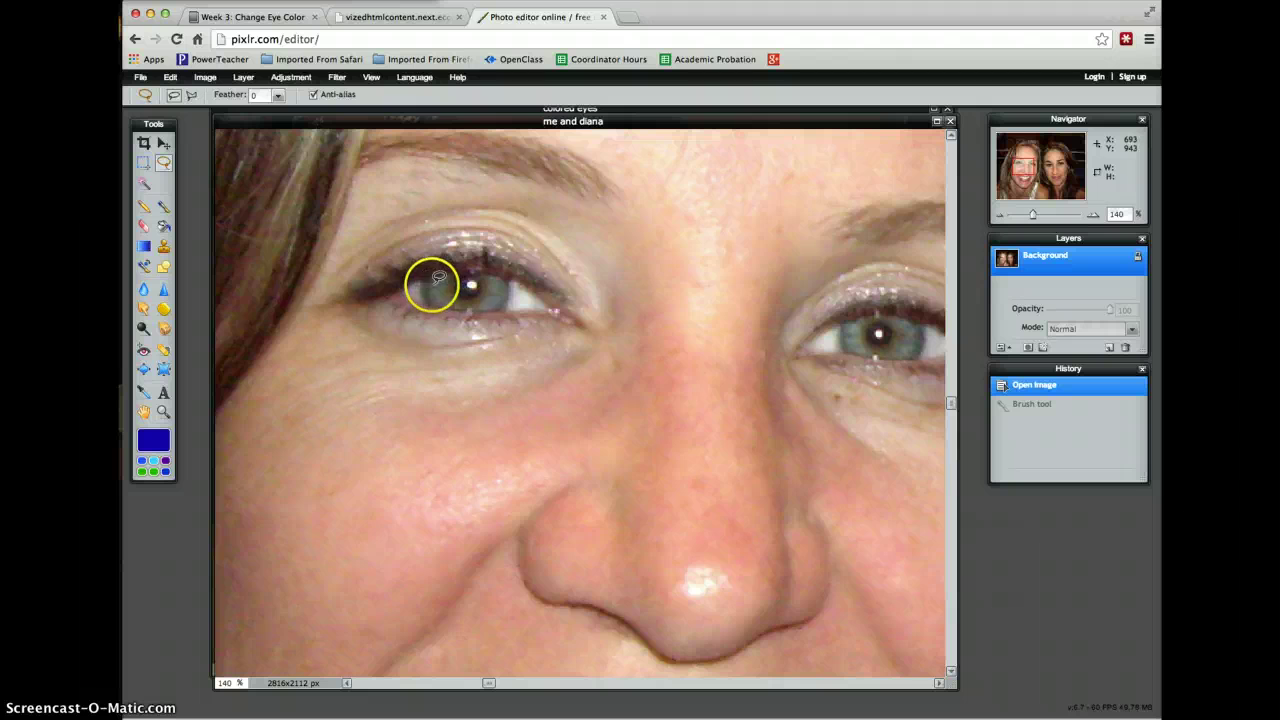
{"action": "left_click", "coordinate": [424, 282]}
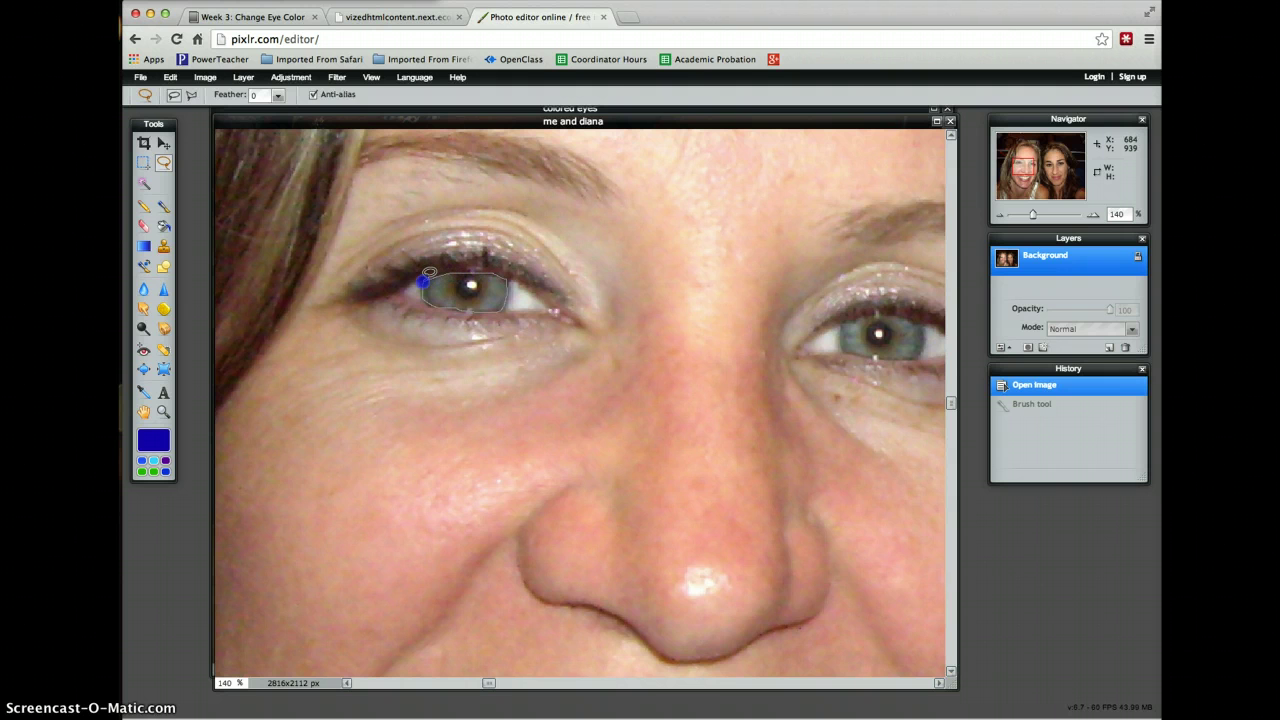
{"action": "left_click_drag", "start_coordinate": [428, 272], "coordinate": [423, 281]}
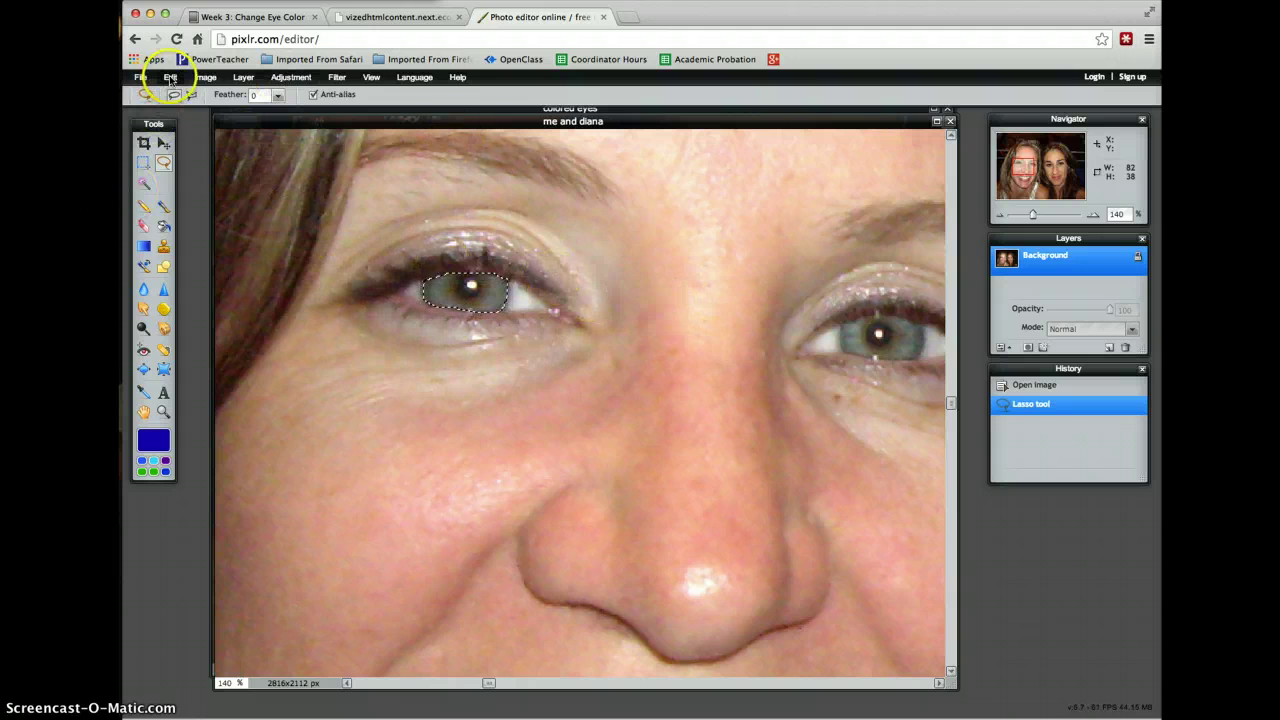
Step: Copy the selected iris and paste it as a new Layer 1
{"action": "left_click", "coordinate": [170, 80]}
{"action": "left_click", "coordinate": [163, 134]}
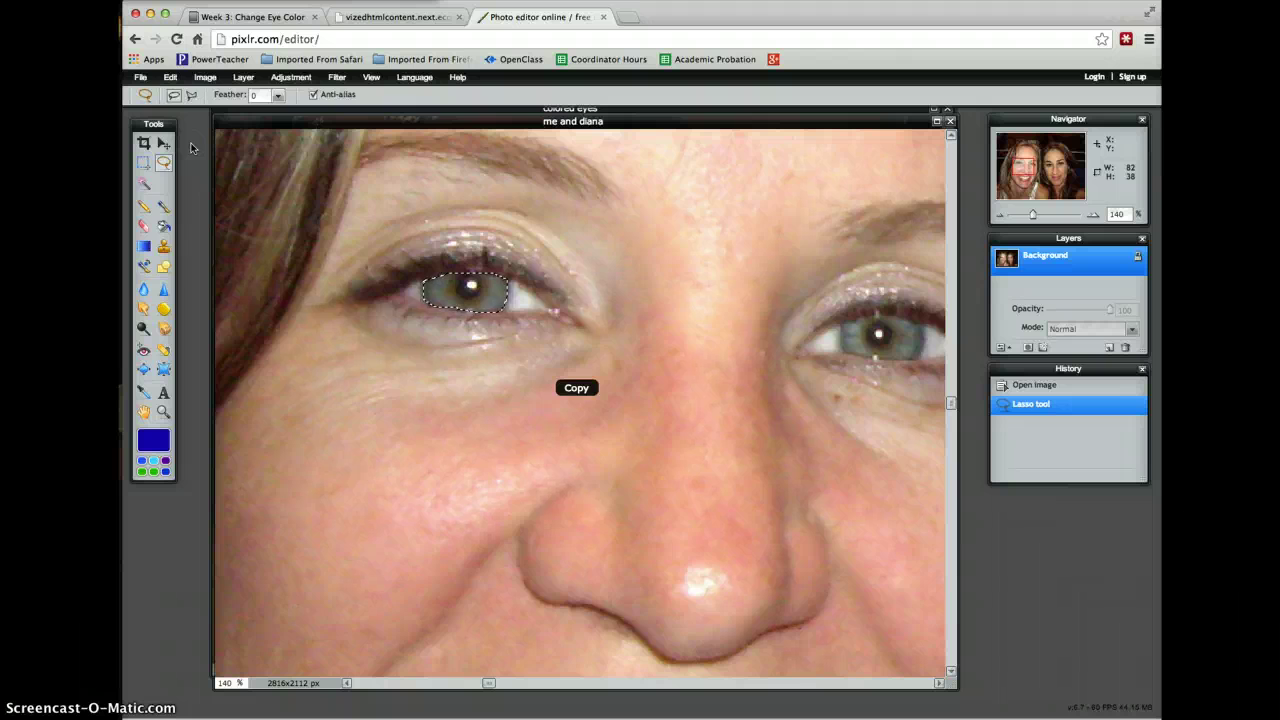
{"action": "left_click", "coordinate": [169, 78]}
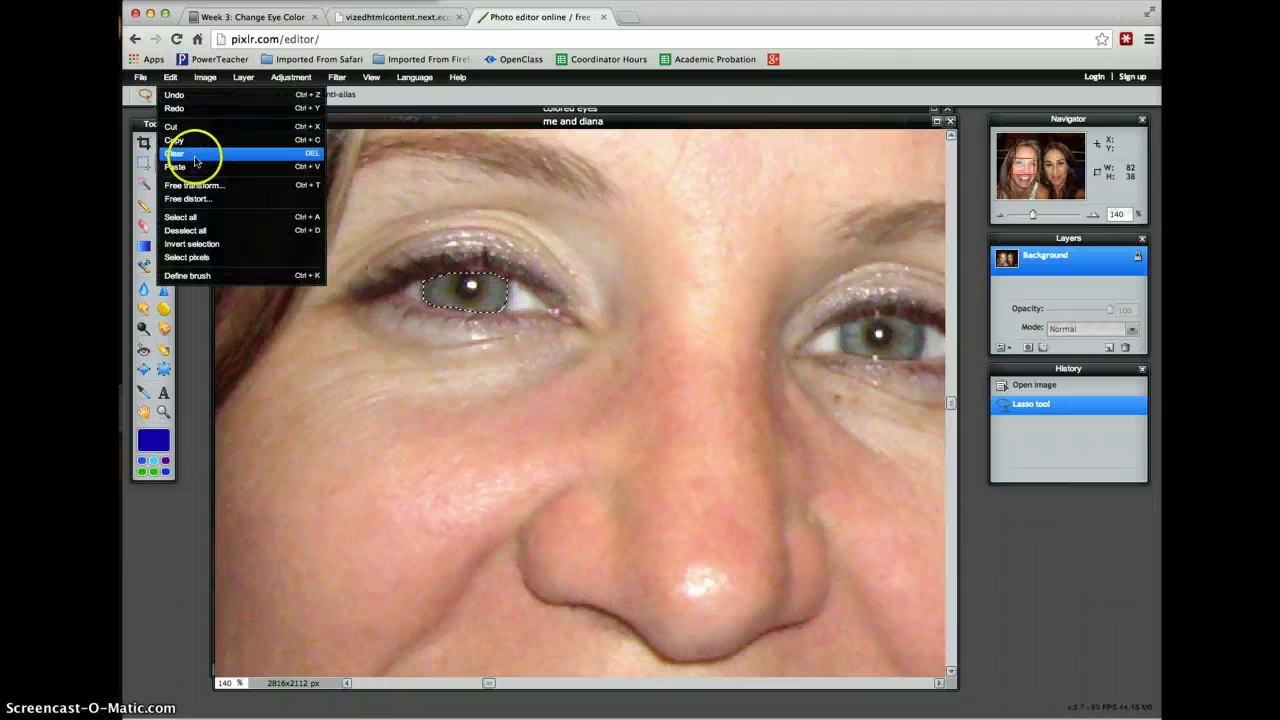
{"action": "left_click", "coordinate": [190, 166]}
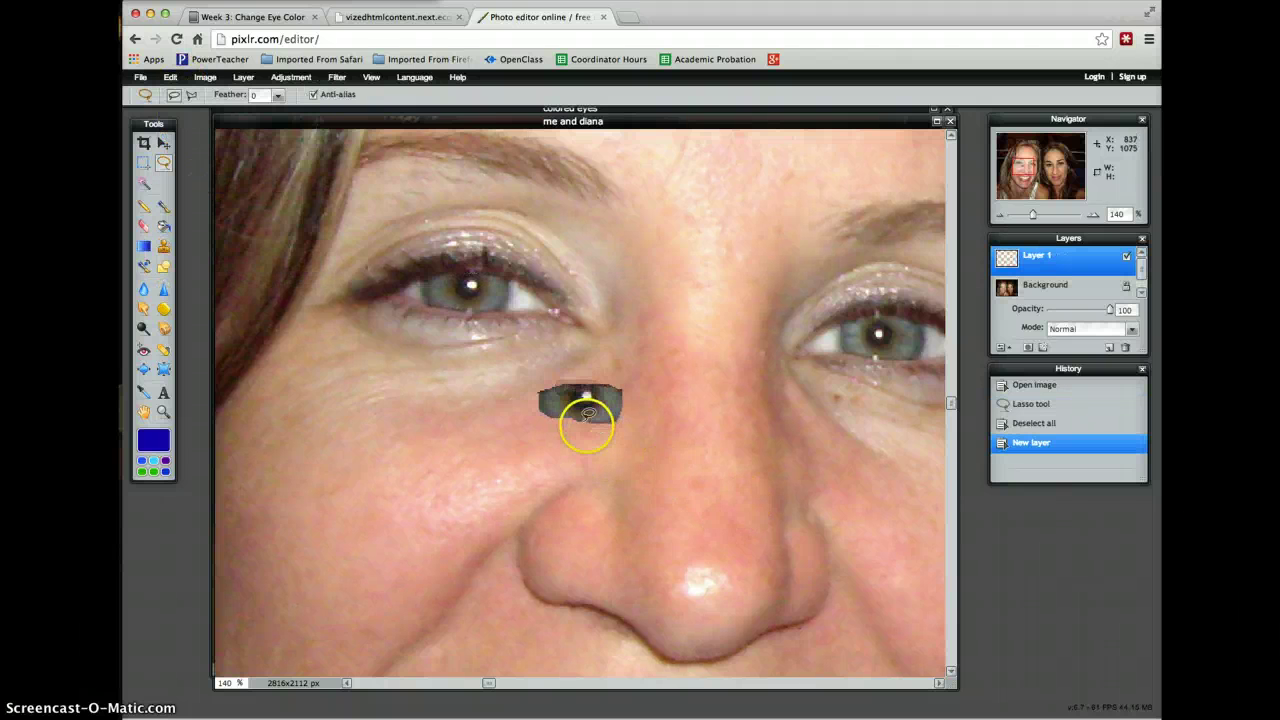
Step: Drag the pasted iris patch back into alignment over the original iris
{"action": "left_click", "coordinate": [164, 144]}
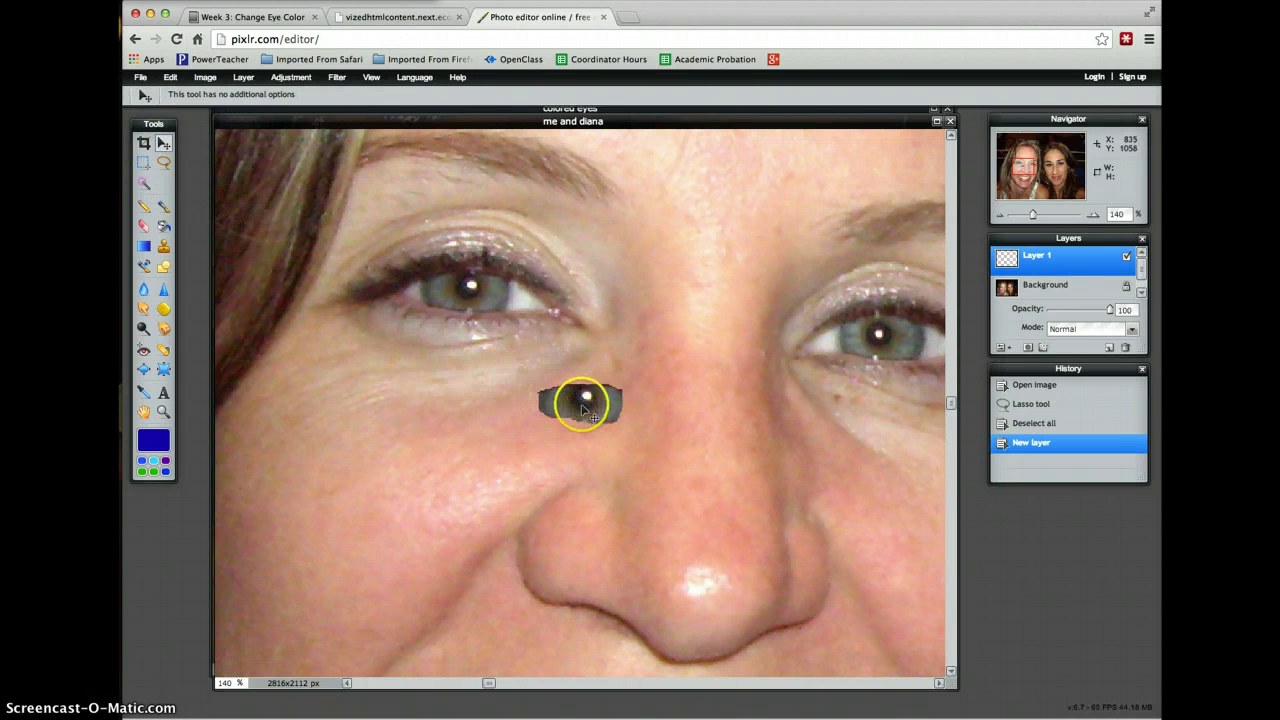
{"action": "left_click_drag", "start_coordinate": [583, 404], "coordinate": [467, 297]}
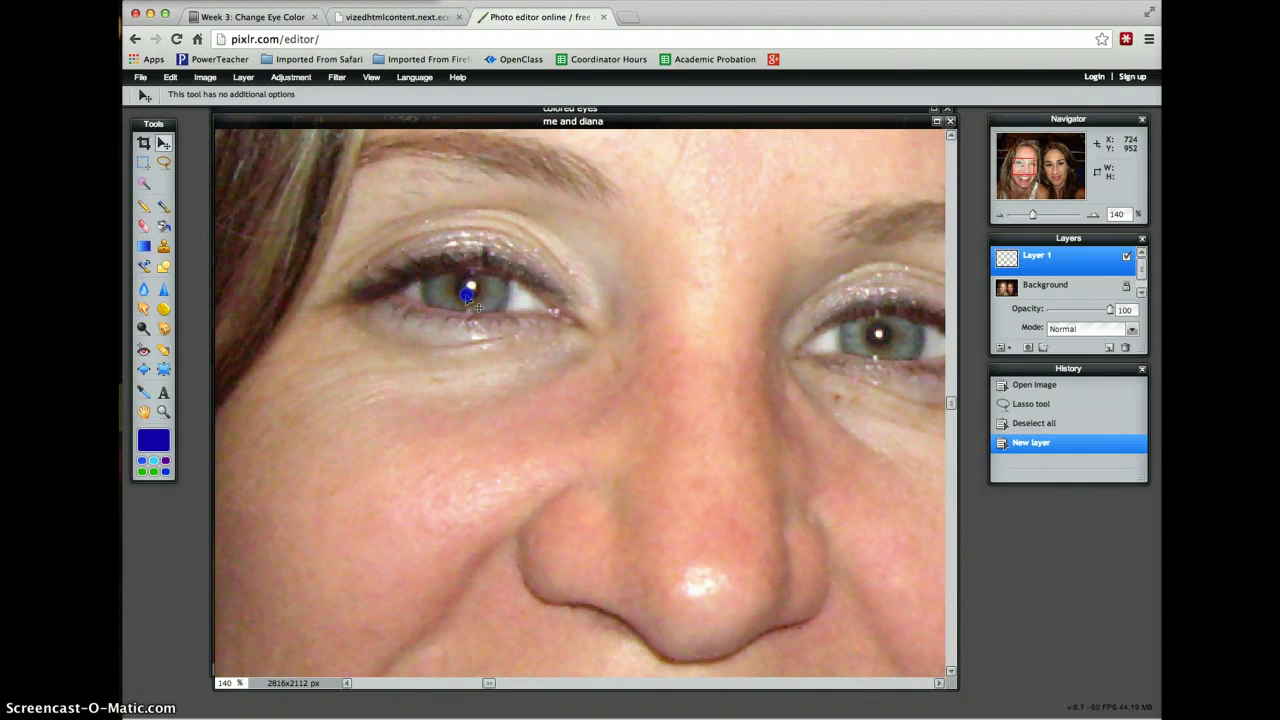
{"action": "mouse_move", "coordinate": [467, 297]}
{"action": "left_mouse_down"}
{"action": "mouse_move", "coordinate": [586, 406]}
{"action": "mouse_move", "coordinate": [474, 283]}
{"action": "mouse_move", "coordinate": [462, 290]}
{"action": "mouse_move", "coordinate": [473, 293]}
{"action": "left_mouse_up"}
{"action": "left_click_drag", "start_coordinate": [568, 404], "coordinate": [1150, 278]}
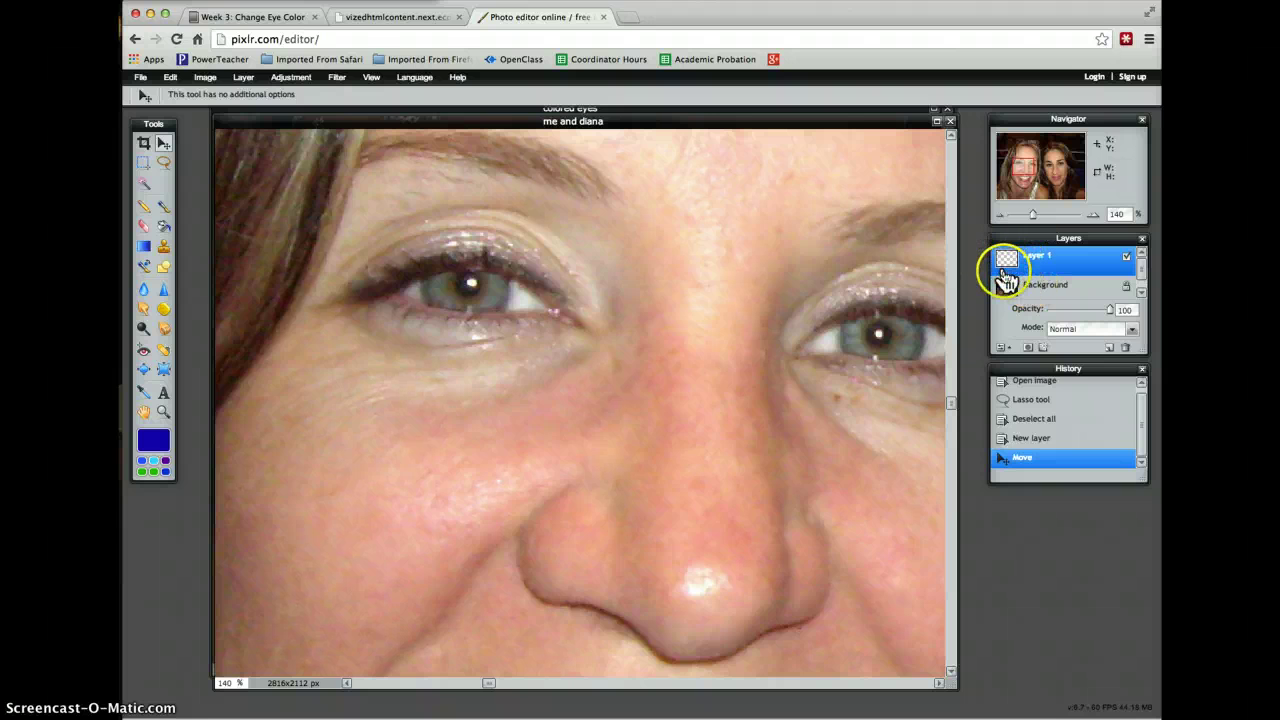
Step: Unlock the Background into Layer 0, then hide and reshow it to check Layer 1's iris patch
{"action": "left_click", "coordinate": [1143, 262]}
{"action": "left_click", "coordinate": [1052, 268]}
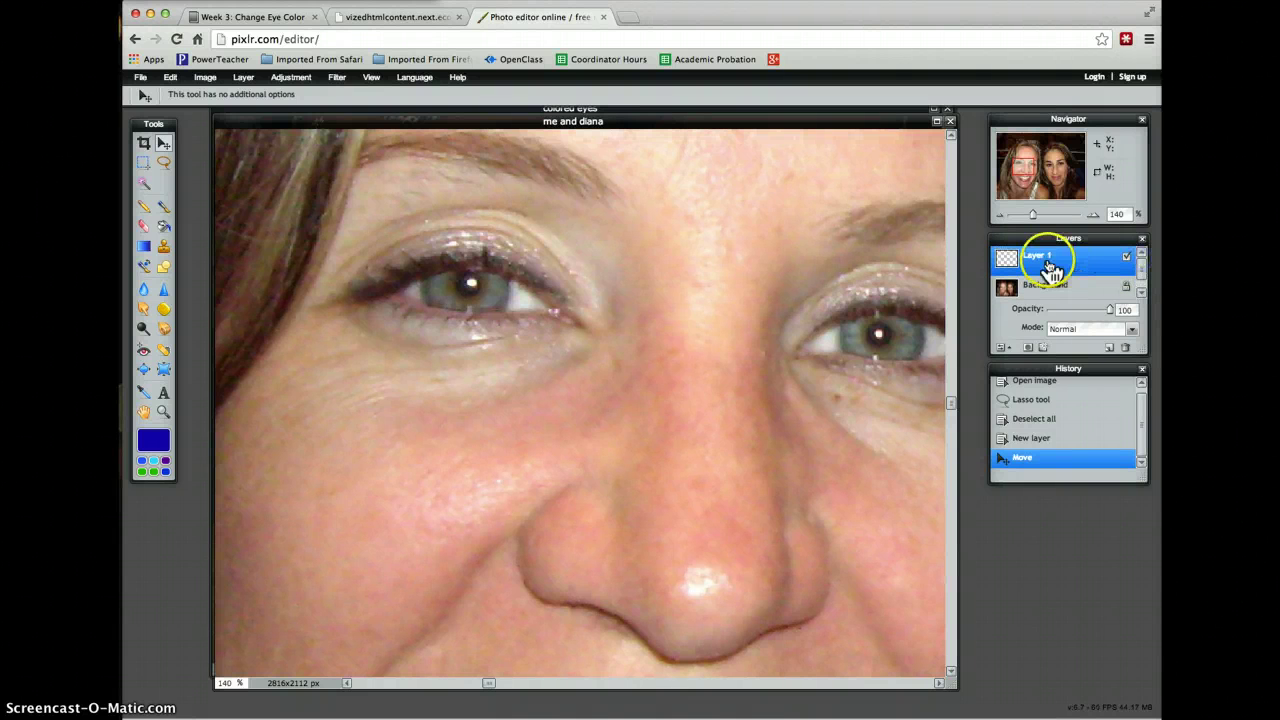
{"action": "left_click", "coordinate": [1126, 286]}
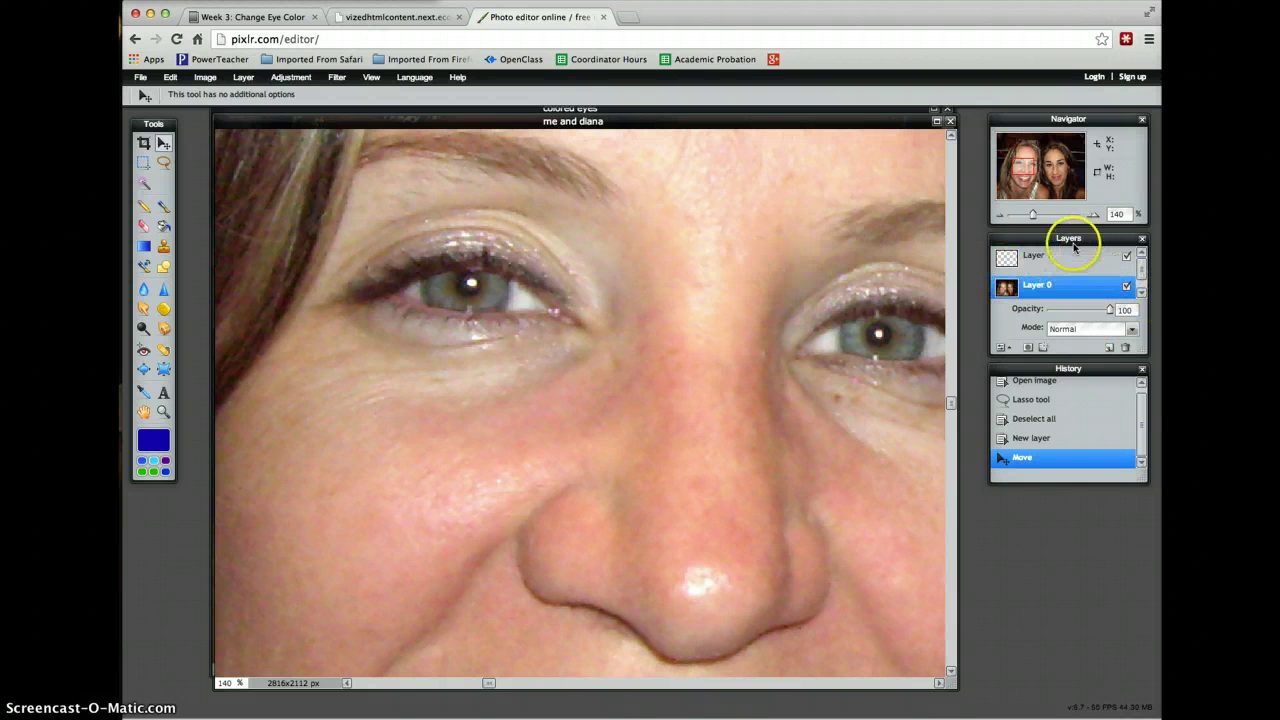
{"action": "left_click", "coordinate": [1127, 287]}
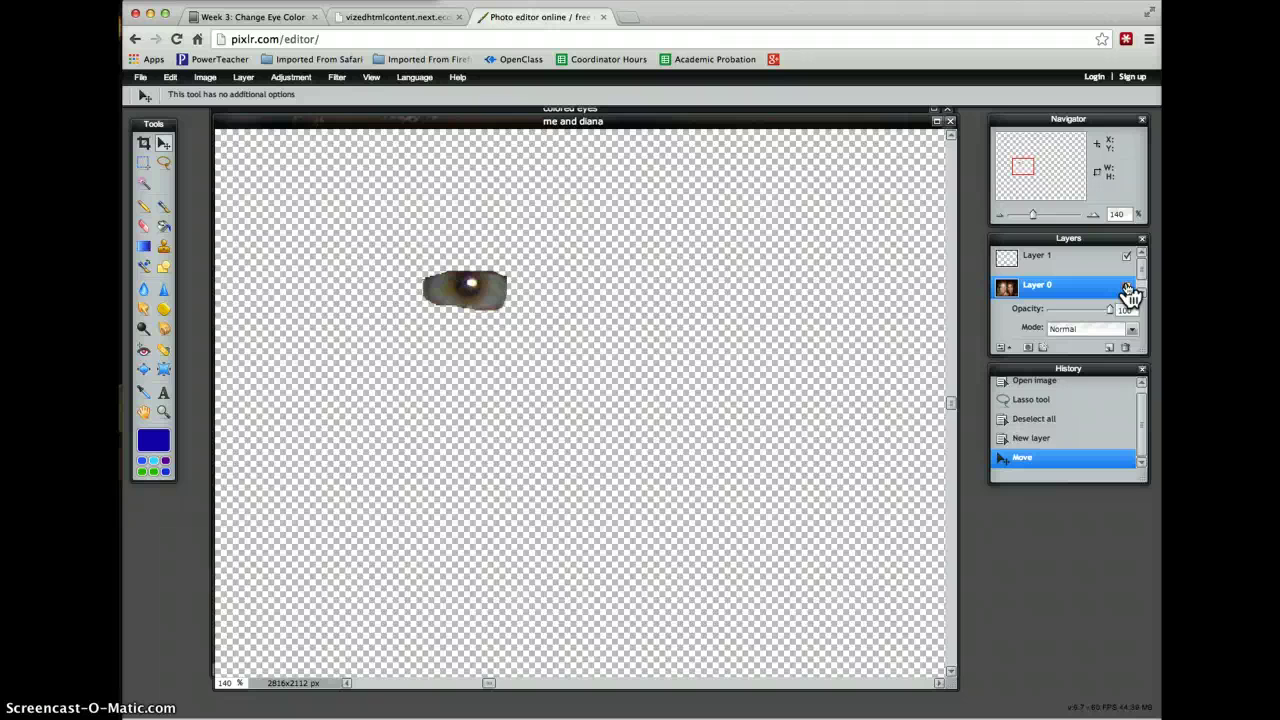
{"action": "left_click", "coordinate": [1127, 287]}
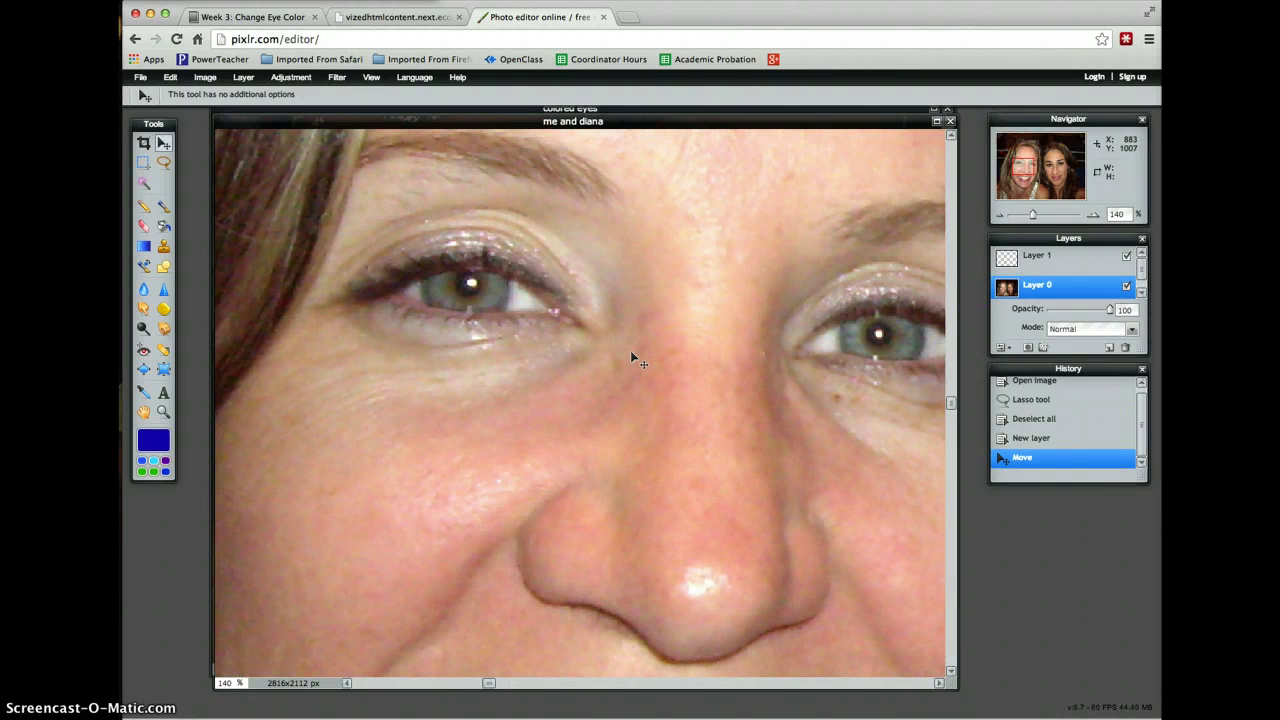
Step: Set the foreground colour to bright green 0bd92a and make Layer 1 the active layer
{"action": "left_click", "coordinate": [168, 446]}
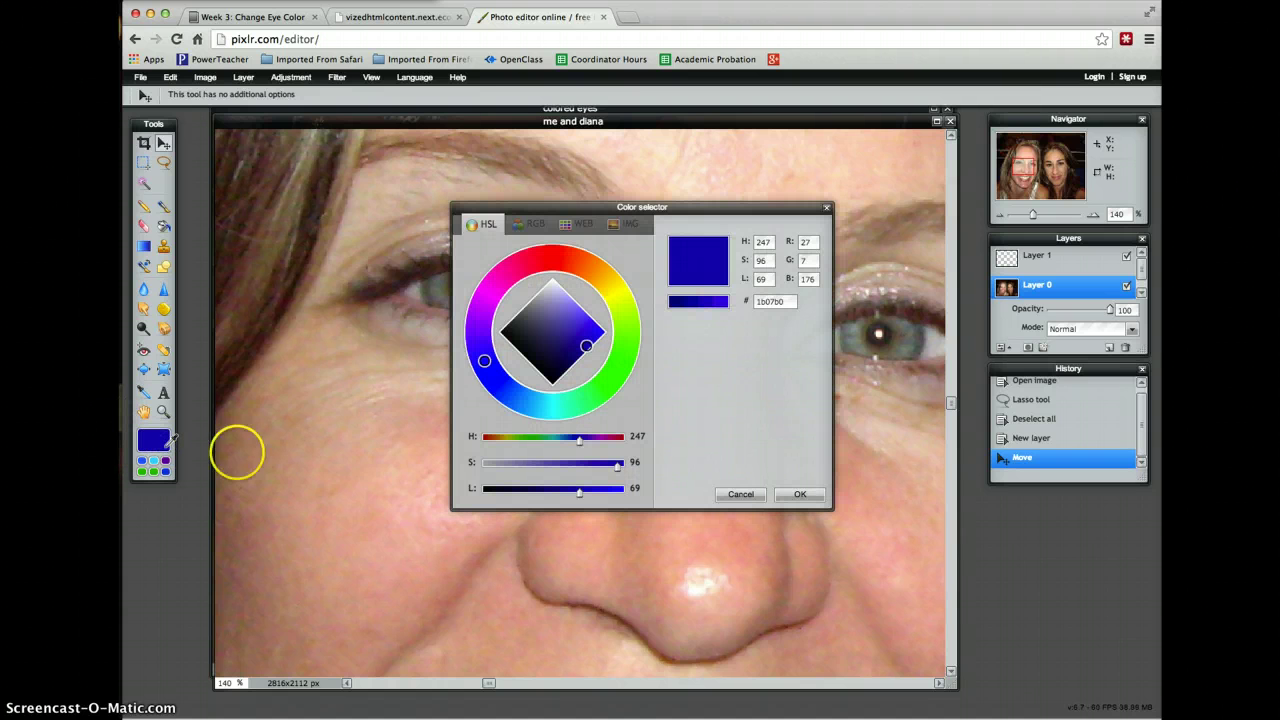
{"action": "left_click", "coordinate": [609, 379]}
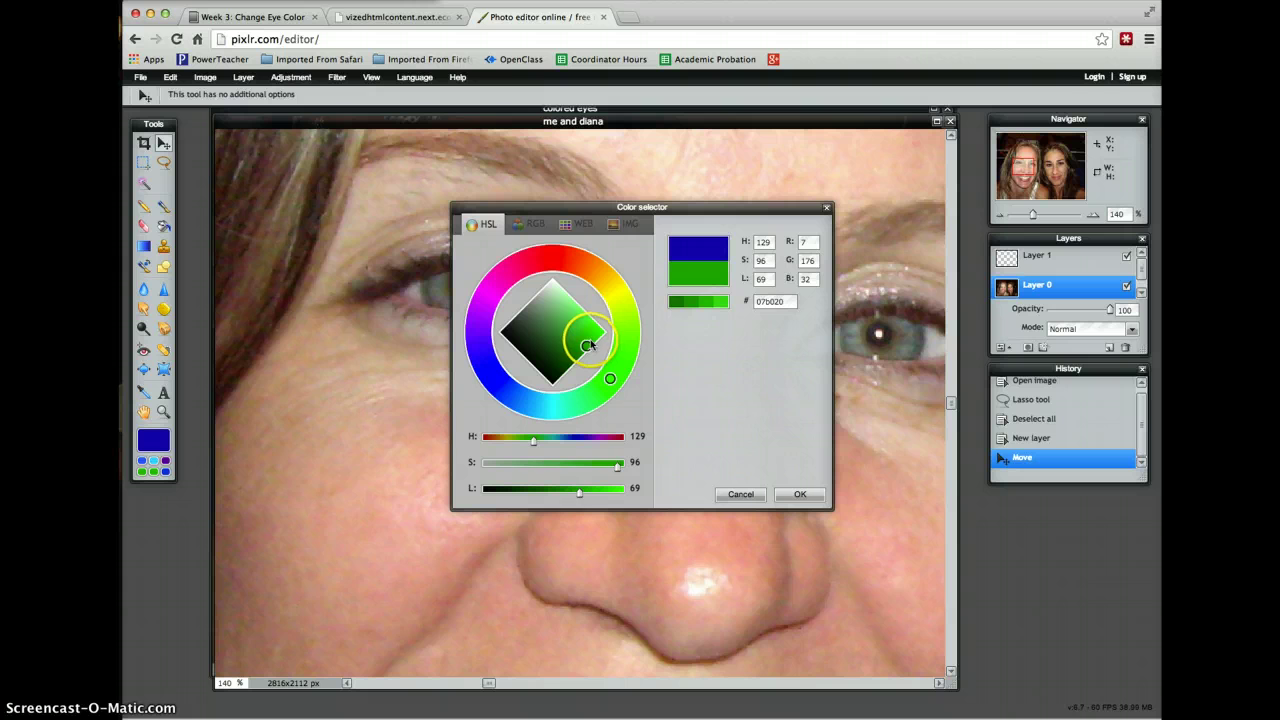
{"action": "left_click", "coordinate": [594, 342]}
{"action": "left_click_drag", "start_coordinate": [594, 342], "coordinate": [594, 340]}
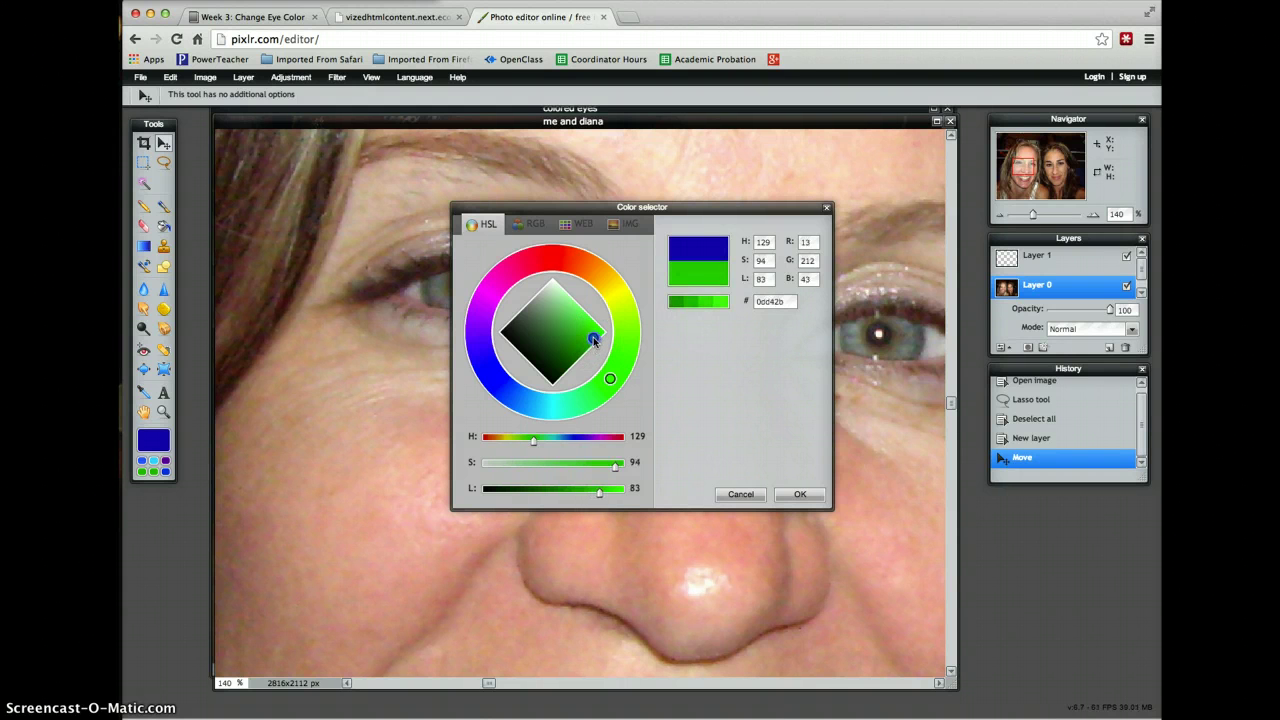
{"action": "left_click", "coordinate": [800, 494]}
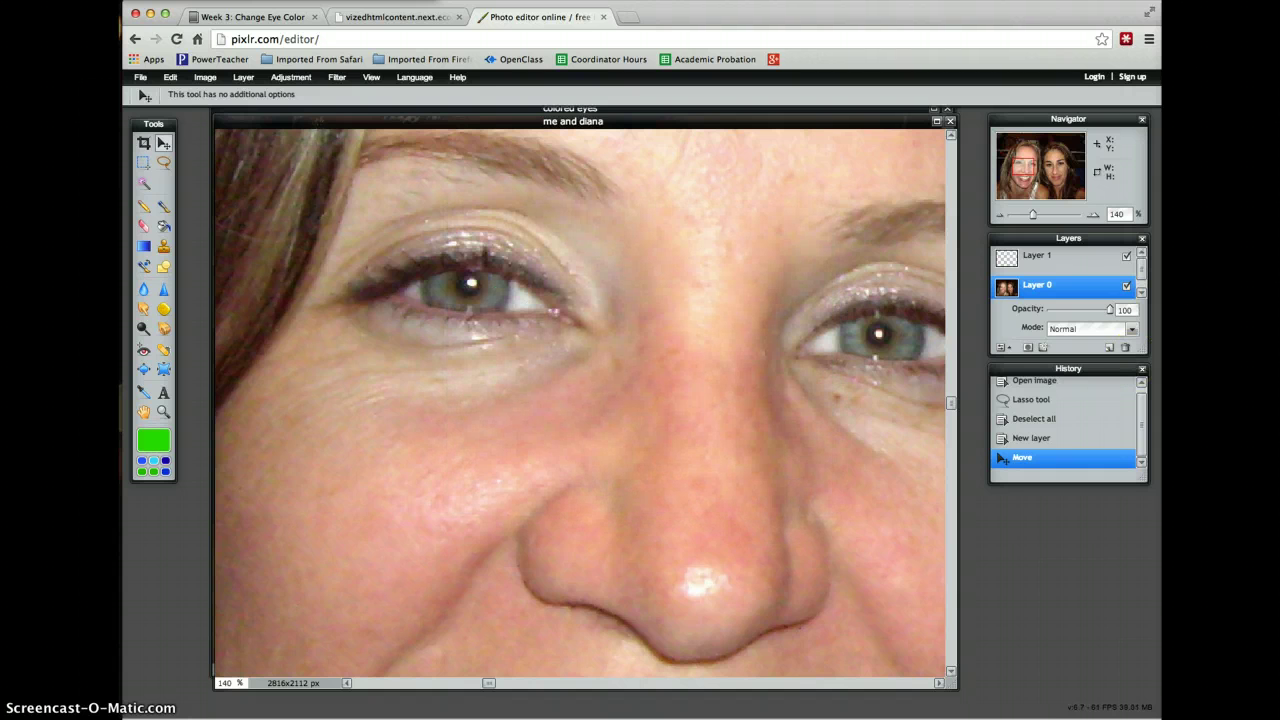
{"action": "left_click", "coordinate": [1004, 347]}
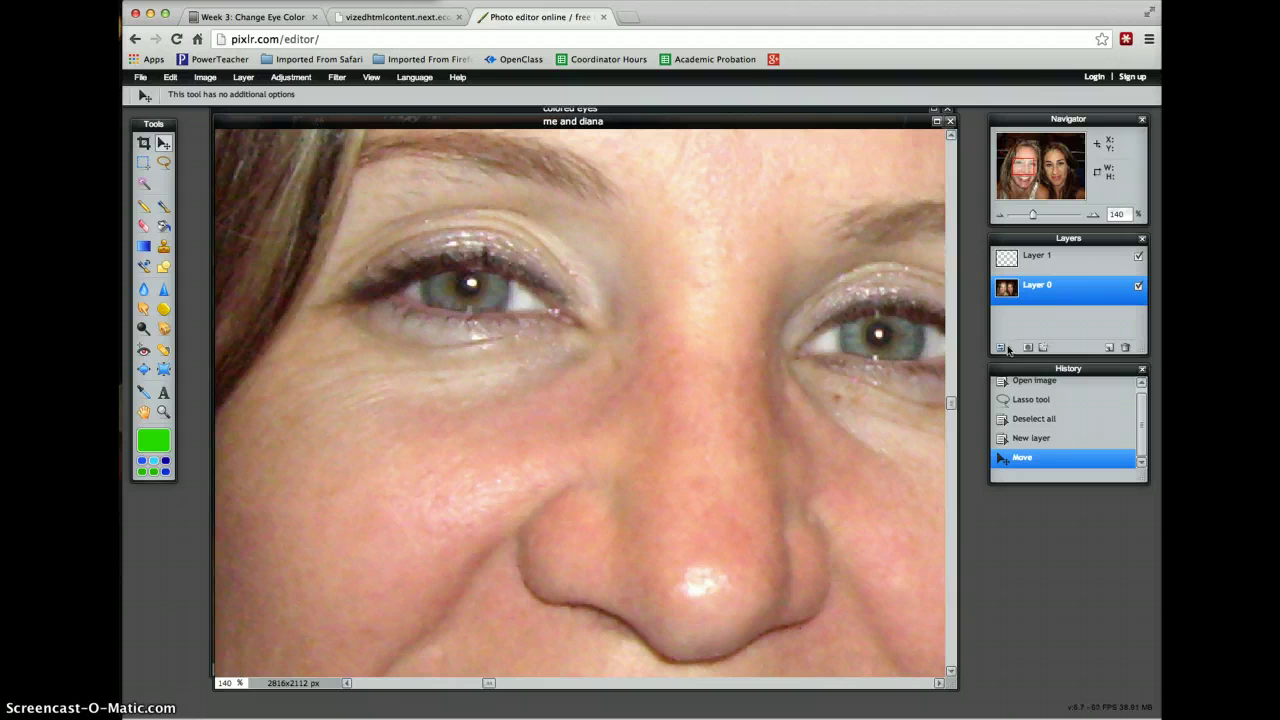
{"action": "left_click", "coordinate": [1052, 268]}
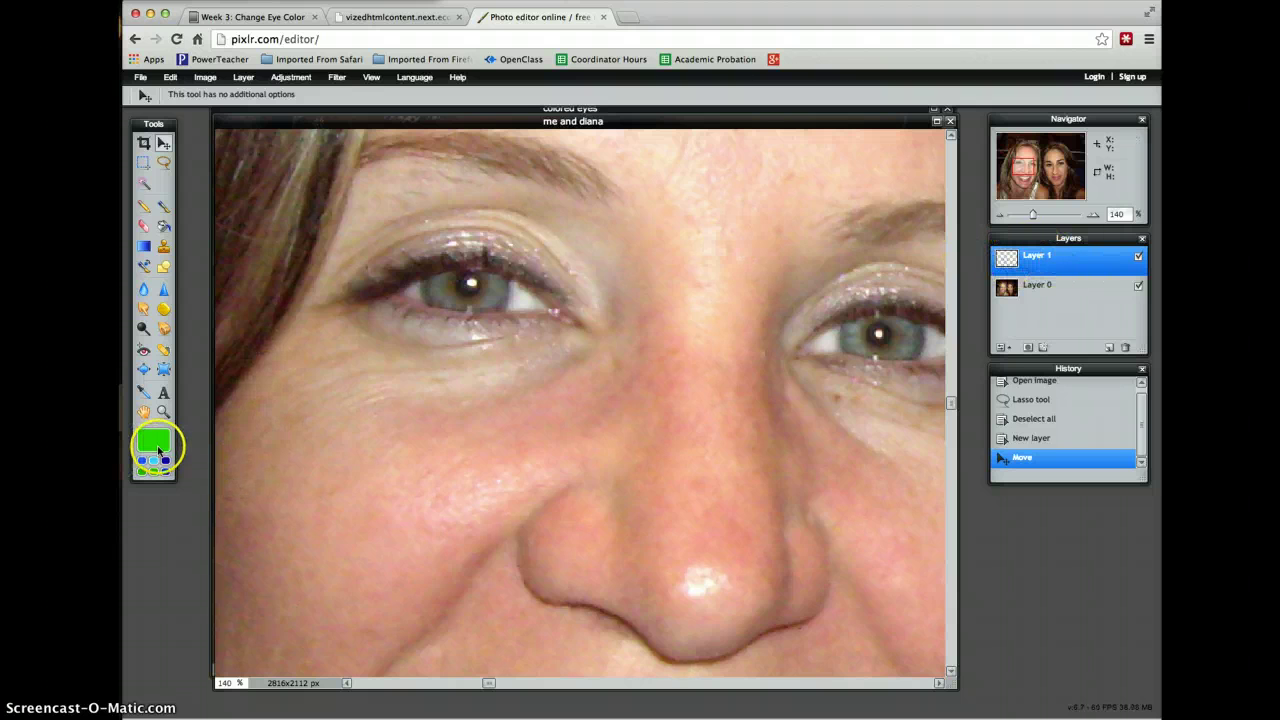
Step: Brush solid green over the left woman's left-hand iris on Layer 1, then reveal its blend settings
{"action": "left_click", "coordinate": [166, 207]}
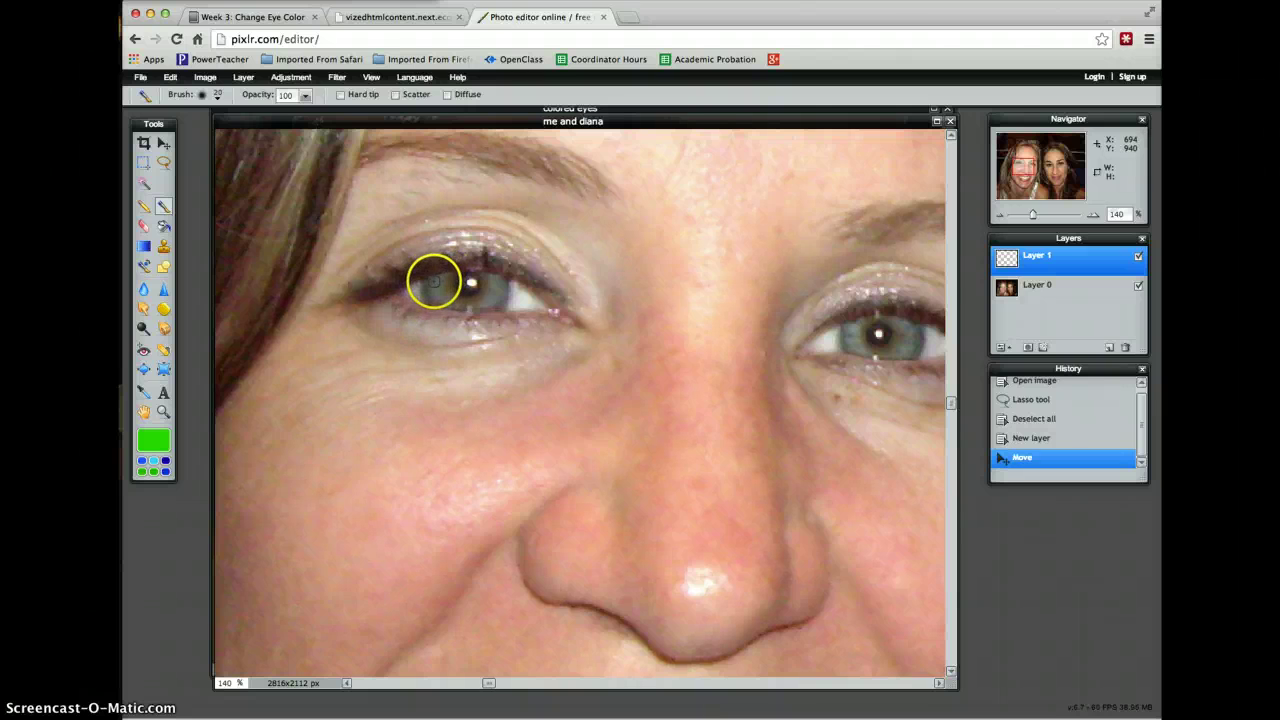
{"action": "left_click", "coordinate": [431, 285]}
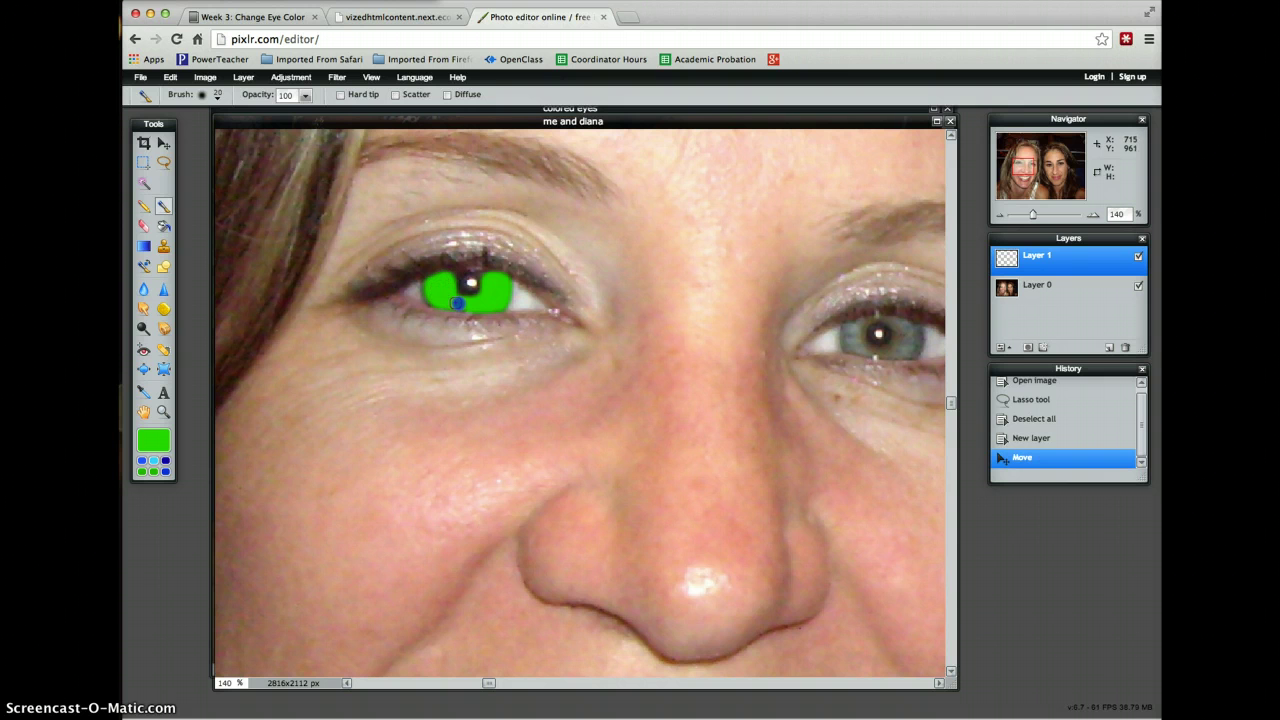
{"action": "mouse_move", "coordinate": [472, 305]}
{"action": "left_mouse_down"}
{"action": "mouse_move", "coordinate": [486, 289]}
{"action": "mouse_move", "coordinate": [452, 297]}
{"action": "left_mouse_up"}
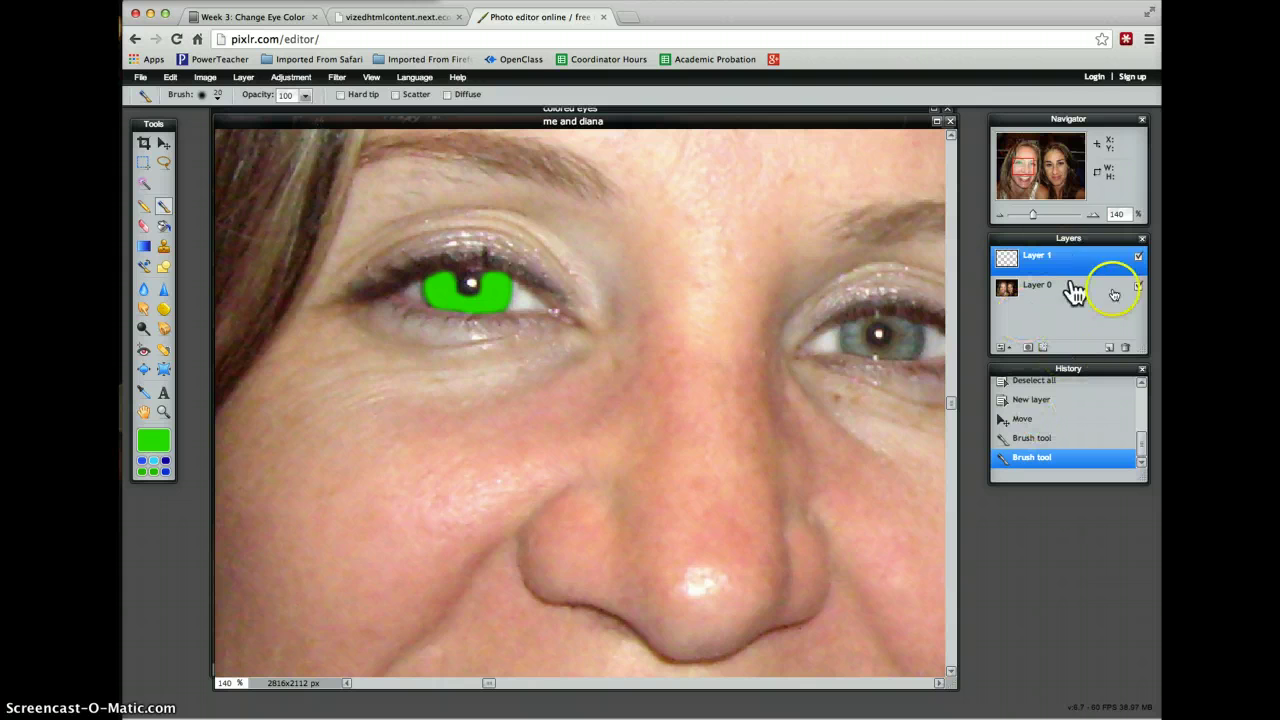
{"action": "left_click", "coordinate": [1001, 348]}
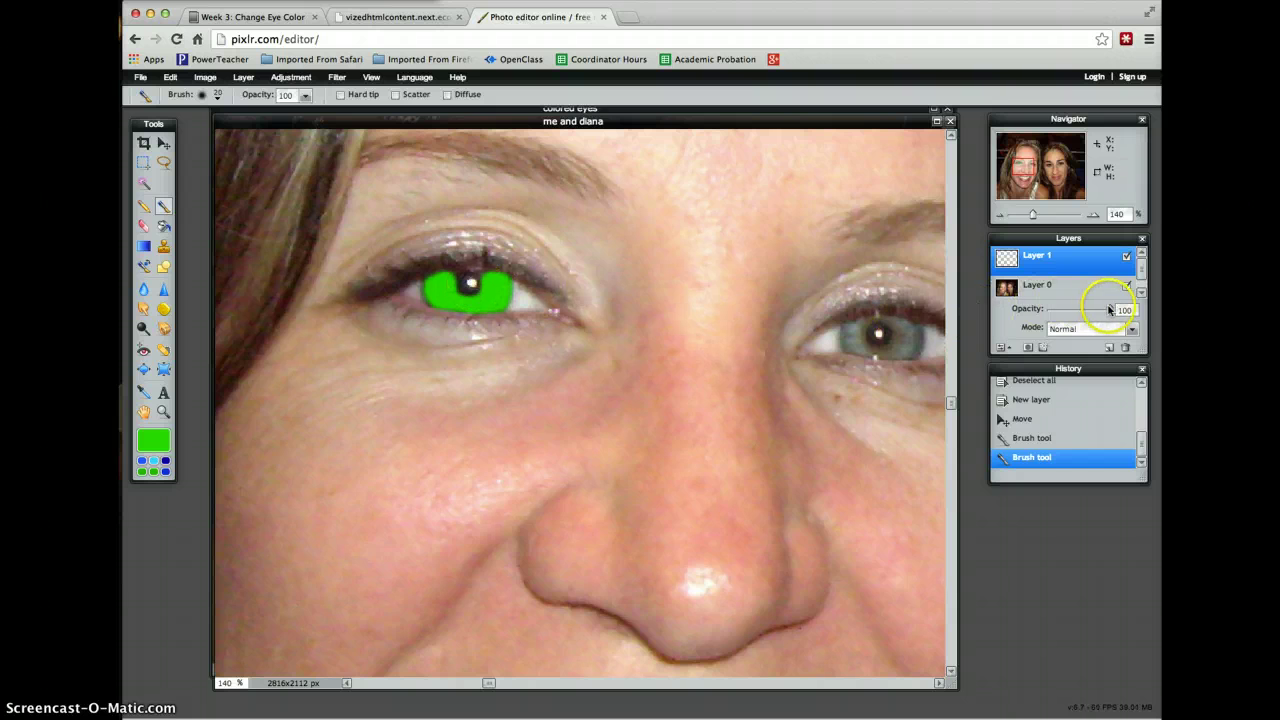
Step: Lower Layer 1's opacity to 61 and change its blend mode to Darken
{"action": "left_click_drag", "start_coordinate": [1109, 311], "coordinate": [1097, 316]}
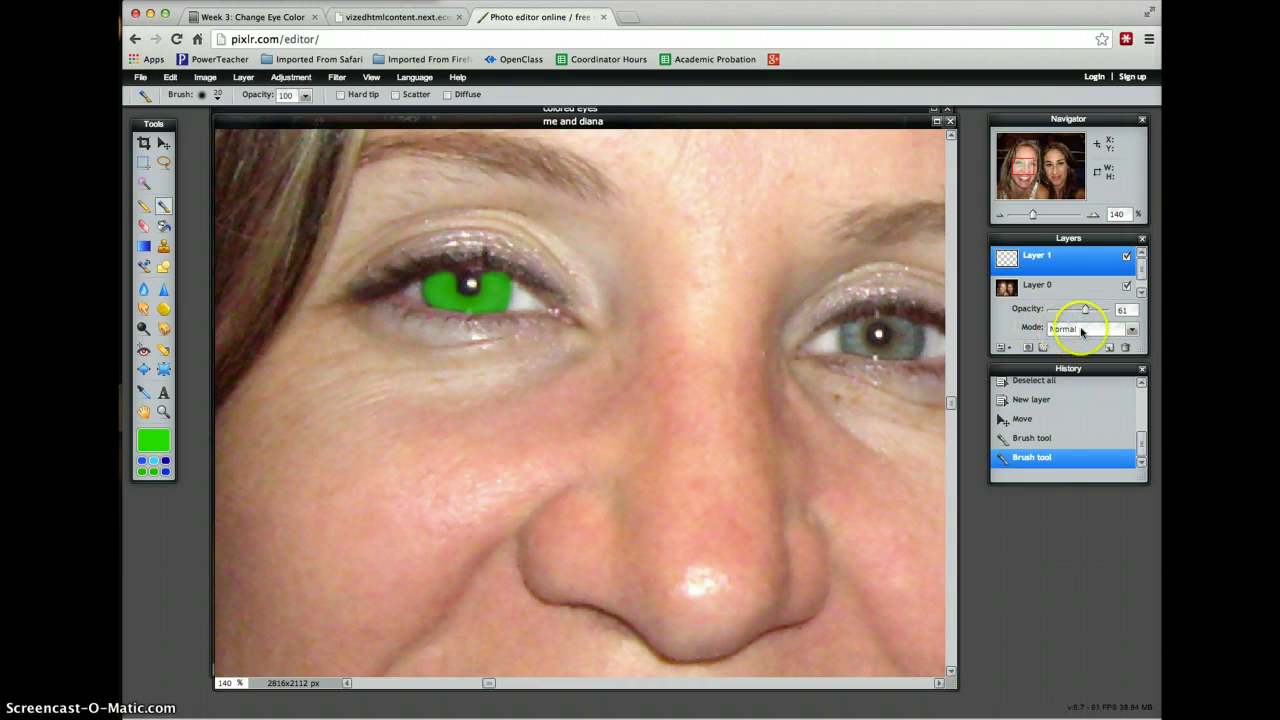
{"action": "left_click", "coordinate": [1134, 331]}
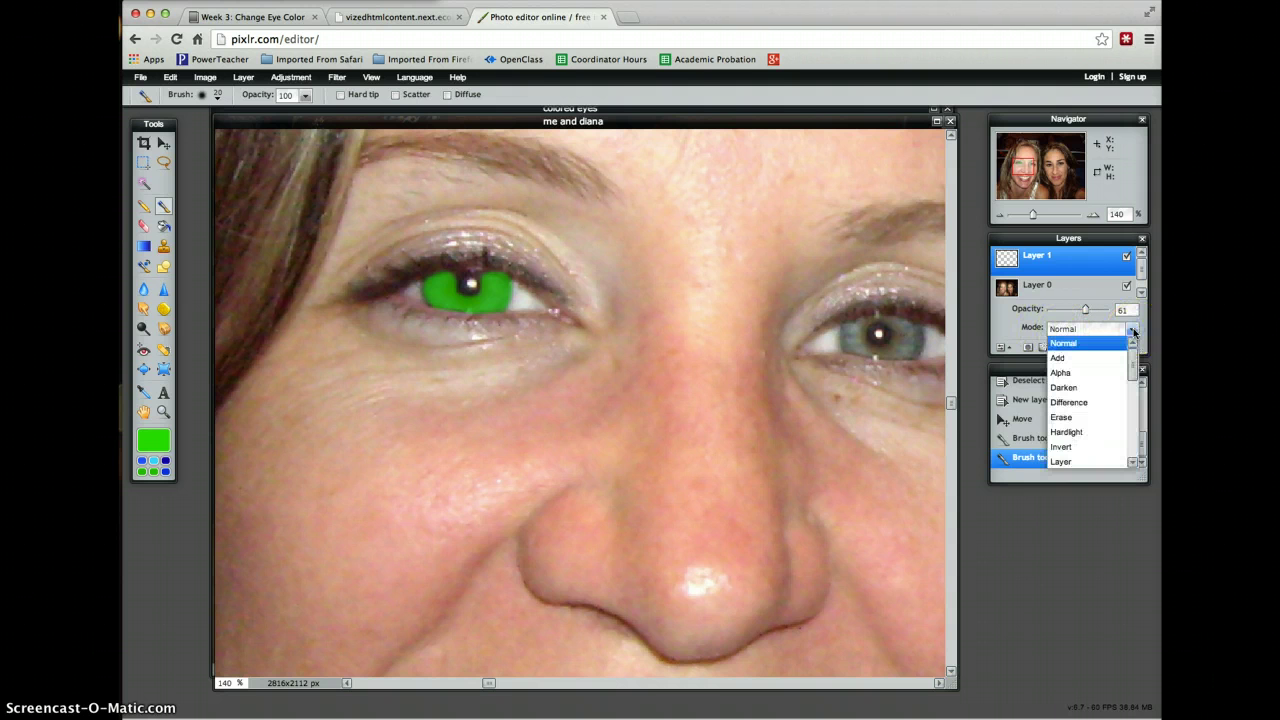
{"action": "left_click", "coordinate": [1113, 388]}
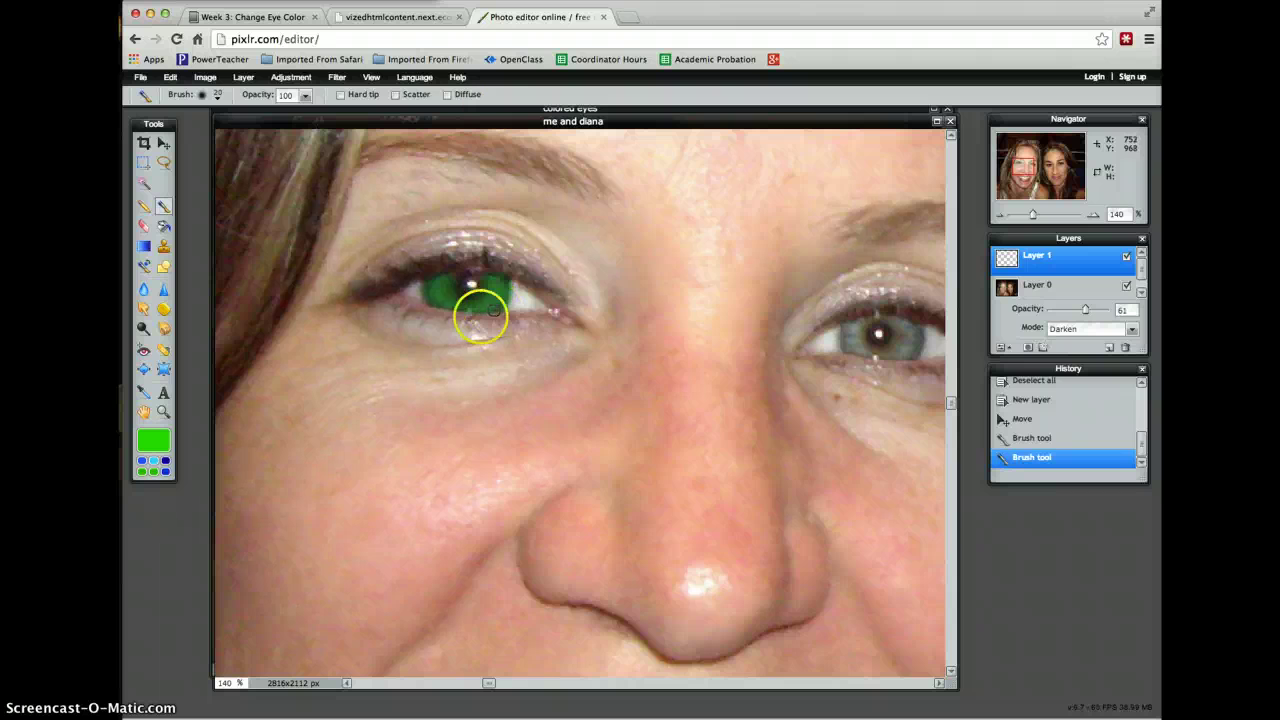
Step: View at actual pixels, reduce the green layer's opacity to 42, then fit the photo with Show all
{"action": "left_click", "coordinate": [372, 78]}
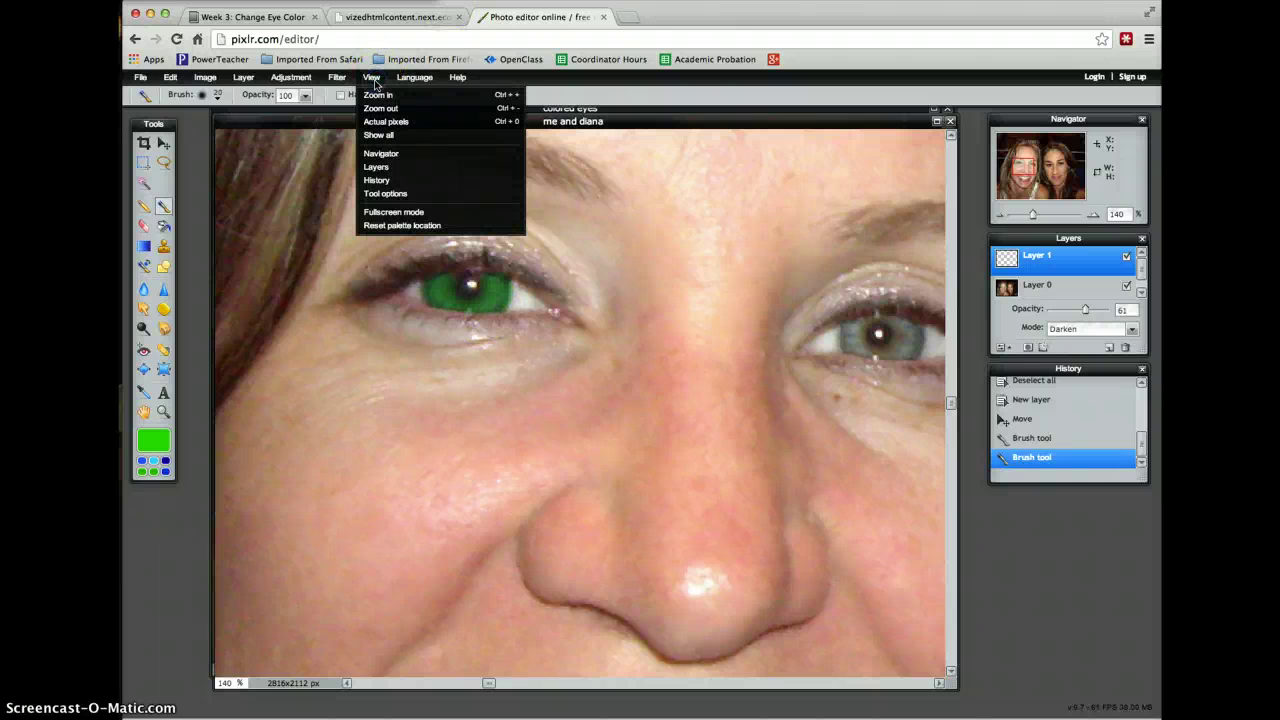
{"action": "left_click", "coordinate": [386, 121]}
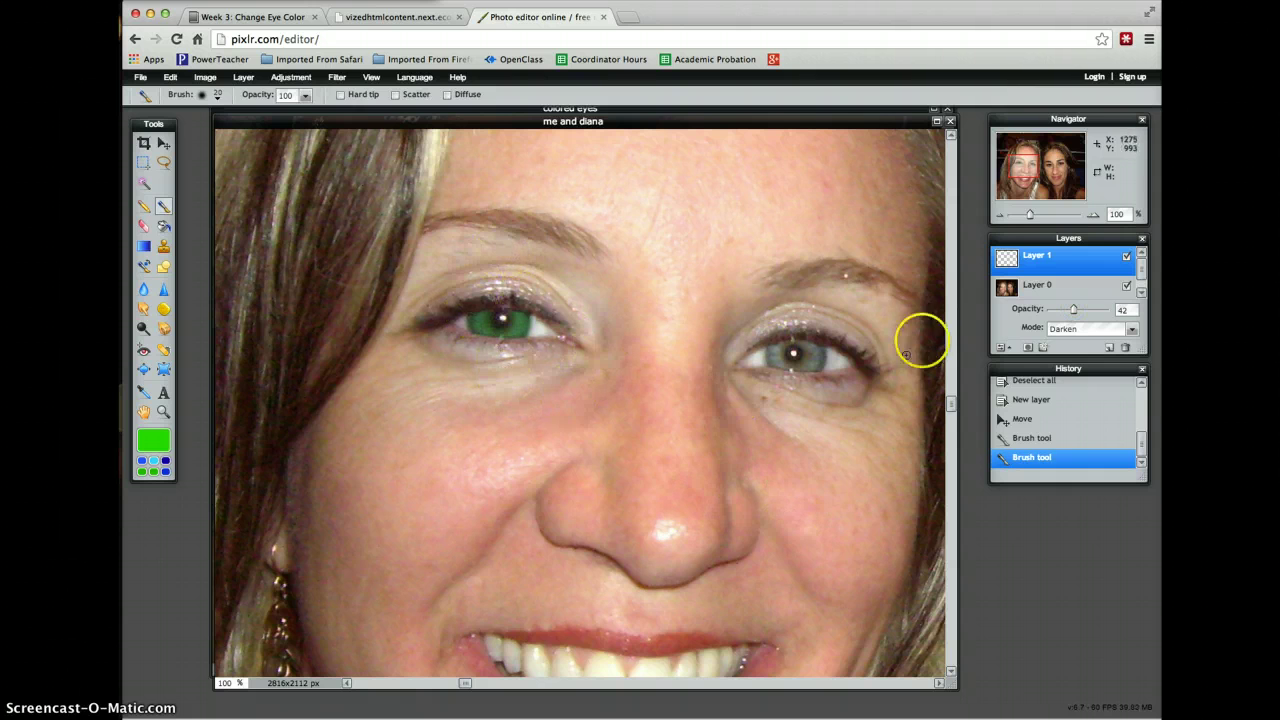
{"action": "left_click", "coordinate": [371, 77]}
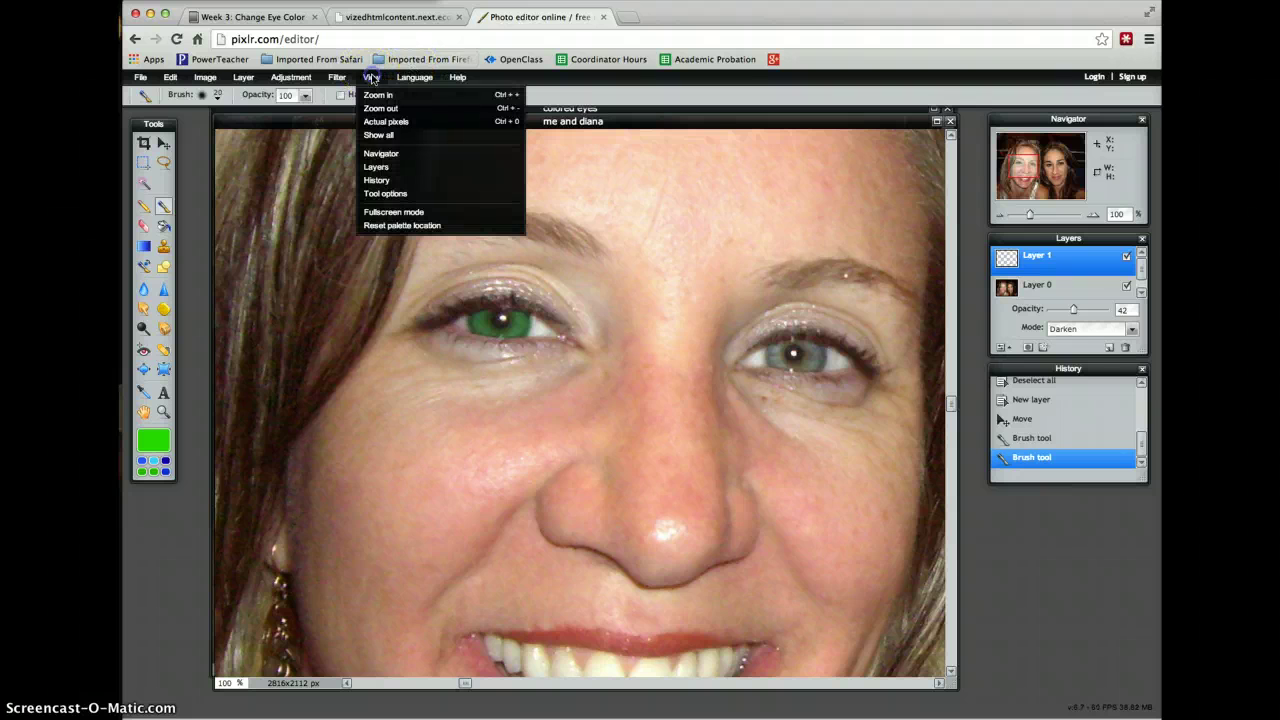
{"action": "left_click", "coordinate": [382, 134]}
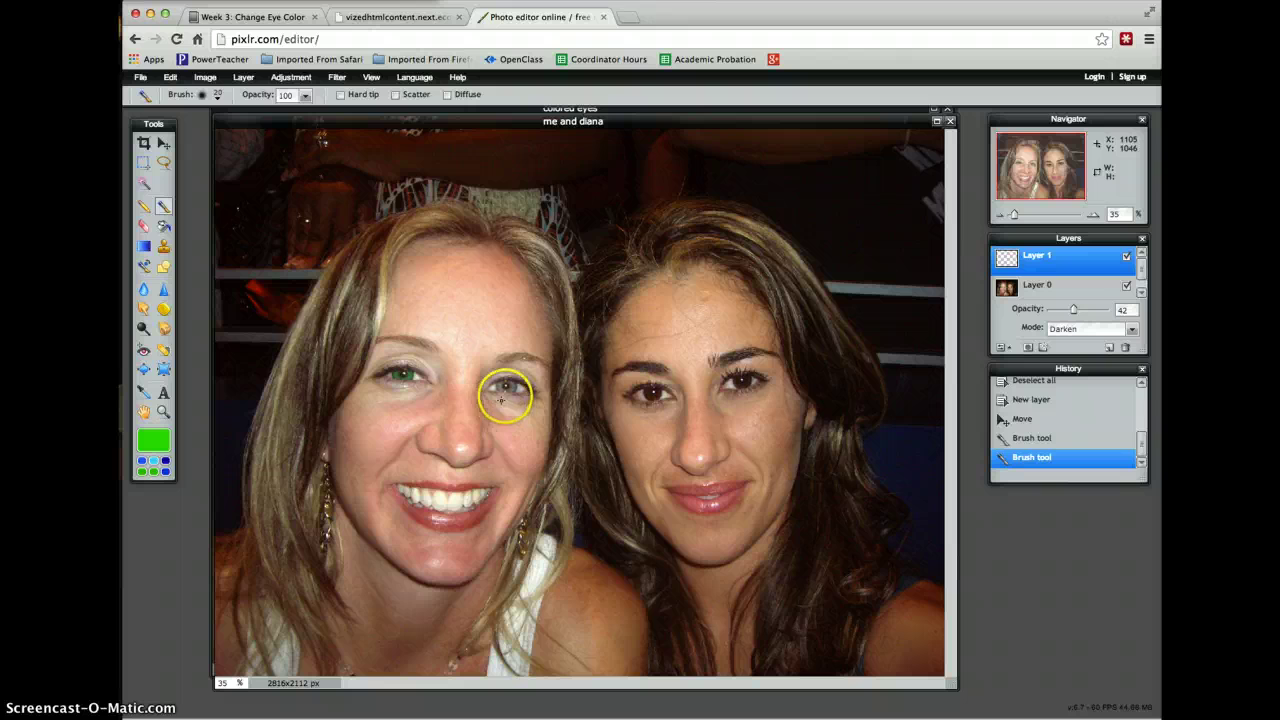
Step: Minimize the 'me and diana' window and move its bar aside to reveal the 'colored eyes' document
{"action": "left_click", "coordinate": [936, 121]}
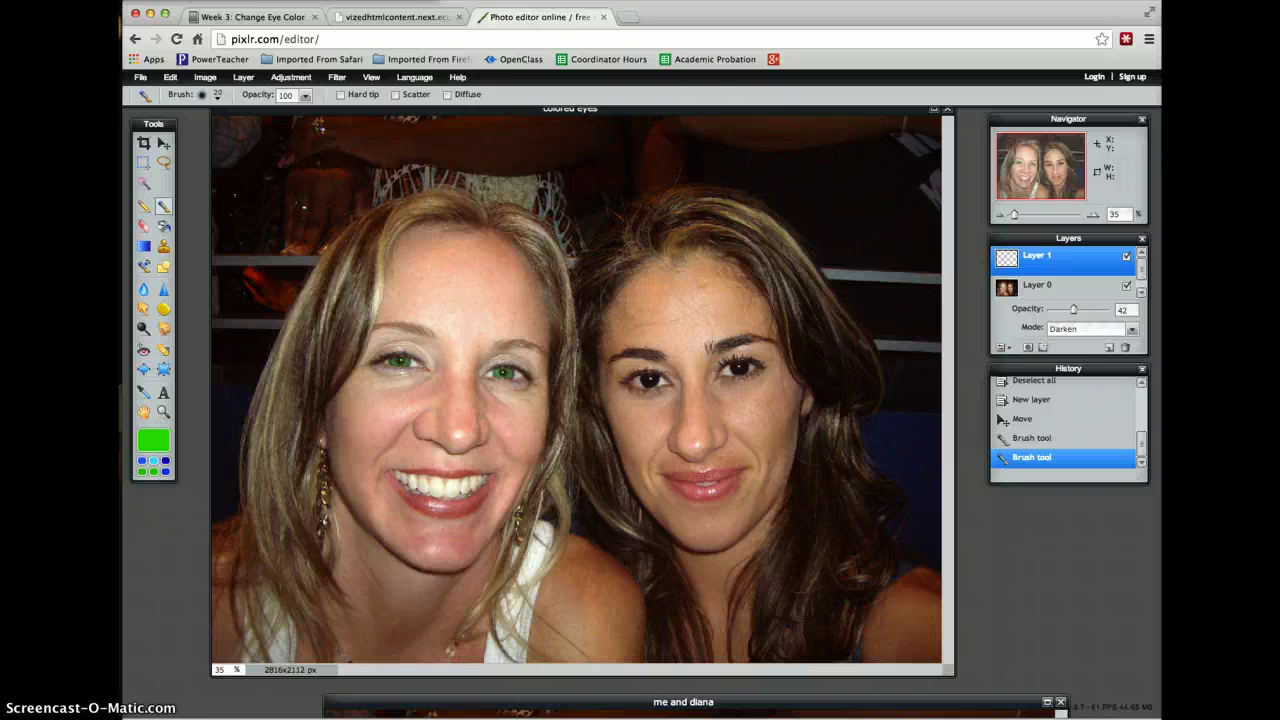
{"action": "left_click_drag", "start_coordinate": [683, 702], "coordinate": [1090, 708]}
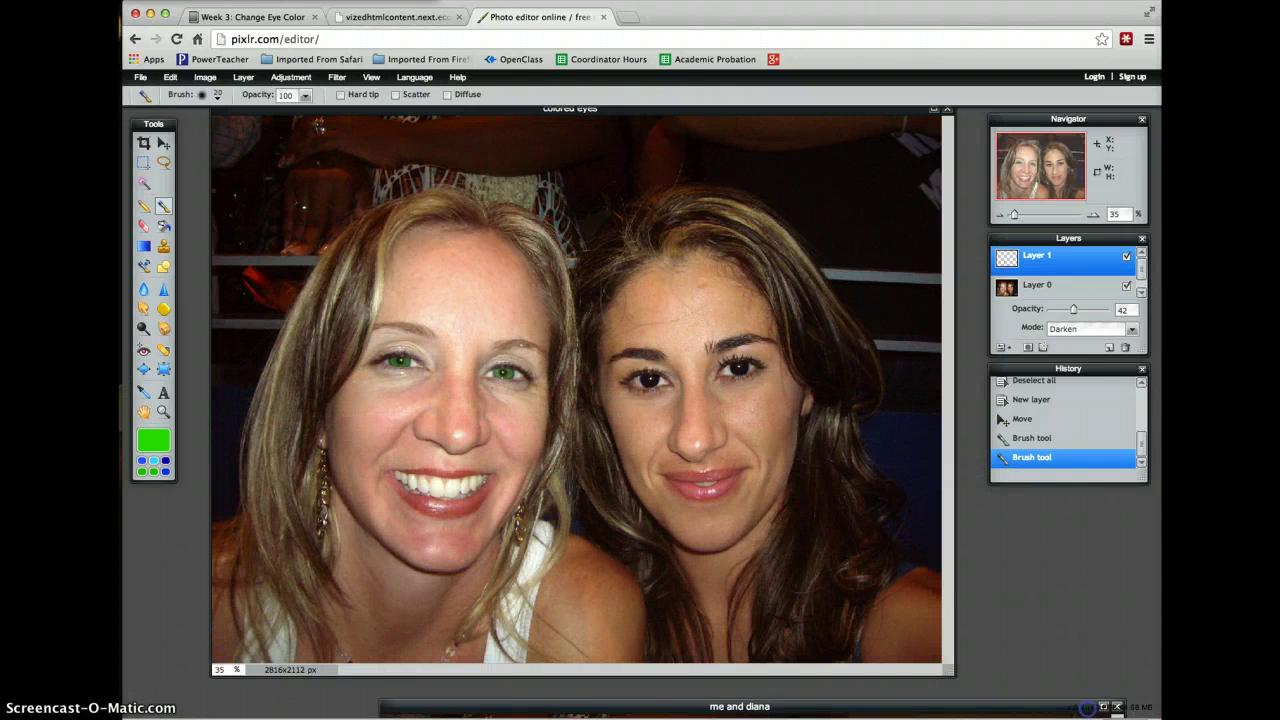